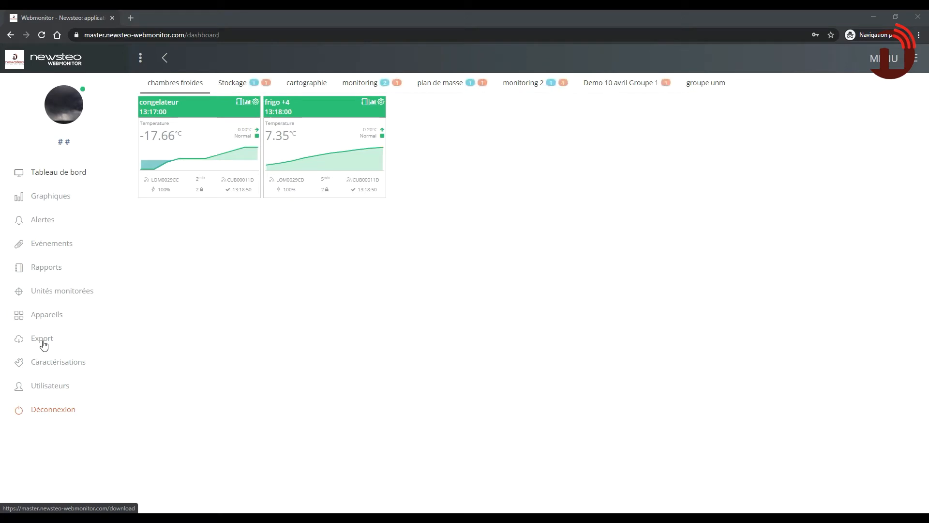
Start a data export with the saved filter "Demo 10 avril : temperature sonde" and choose Format CSV as the output option
left_click(43, 343)
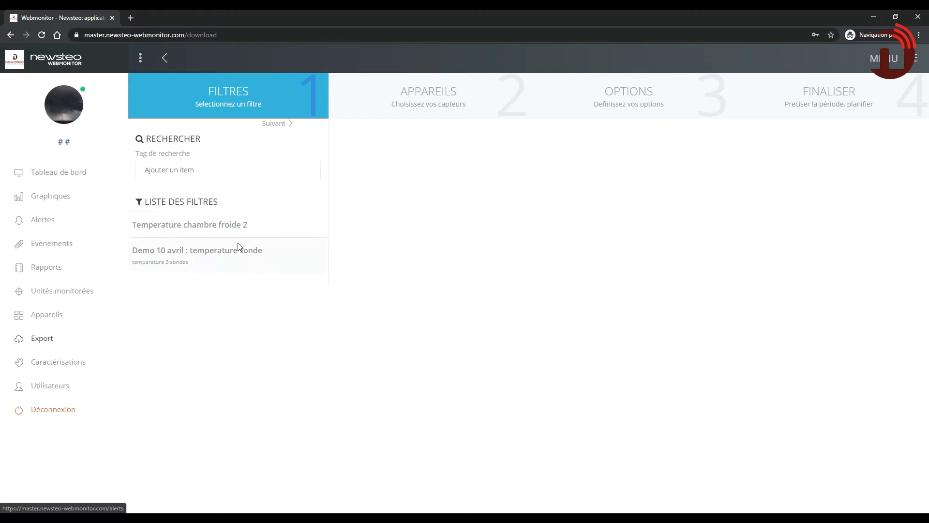
left_click(256, 257)
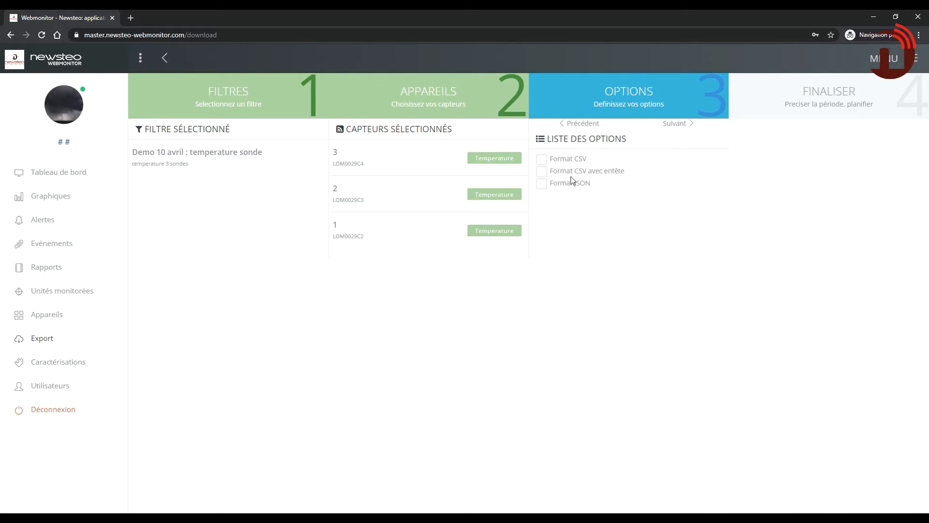
left_click(542, 159)
left_click(677, 125)
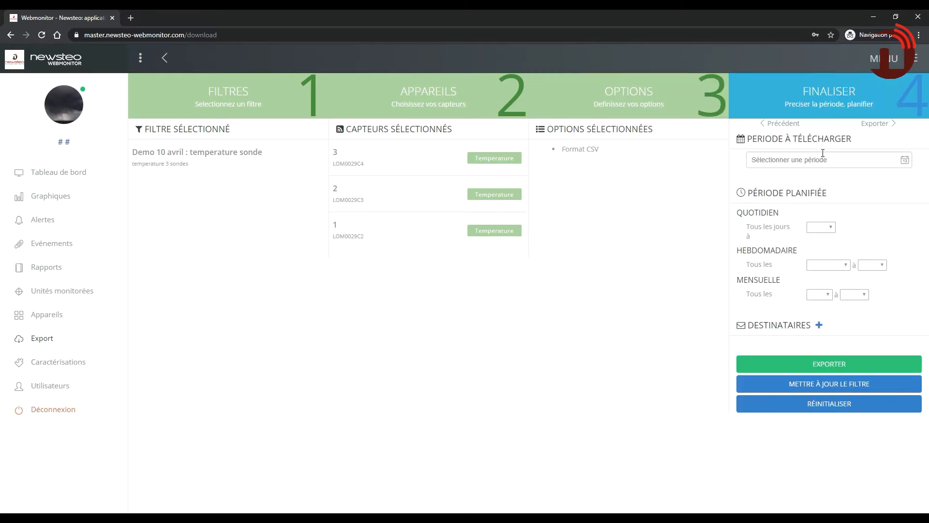
Set the export's download period to the last 7 days
left_click(907, 161)
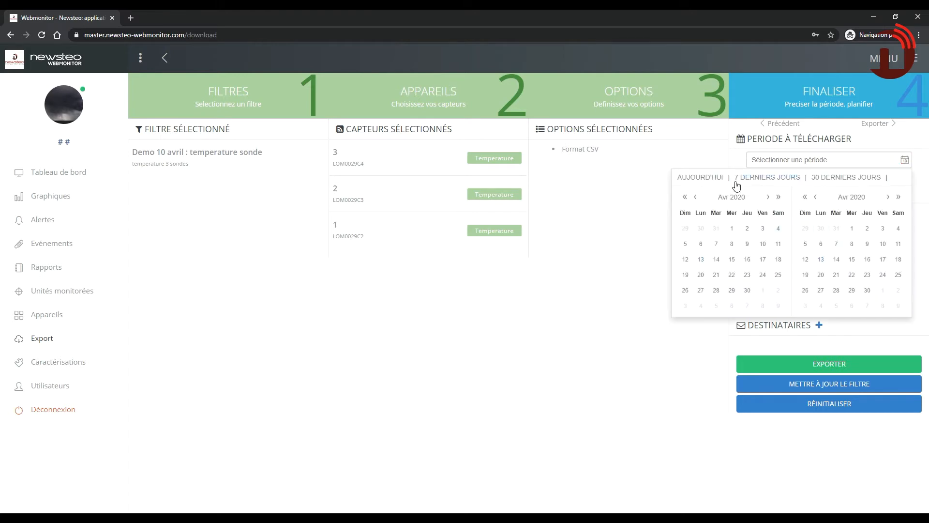
left_click(754, 183)
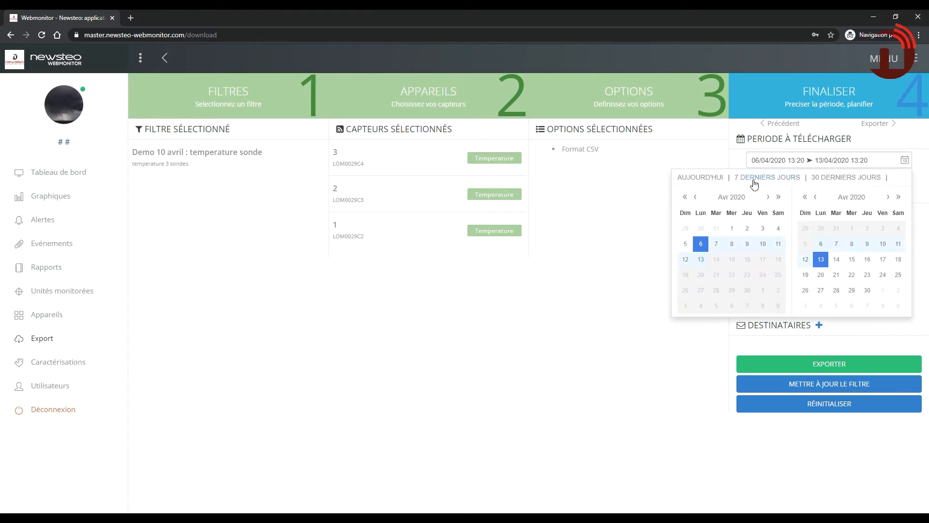
left_click(880, 144)
Export the data, save the CSV file in Téléchargements under its suggested name, and open it
left_click(832, 365)
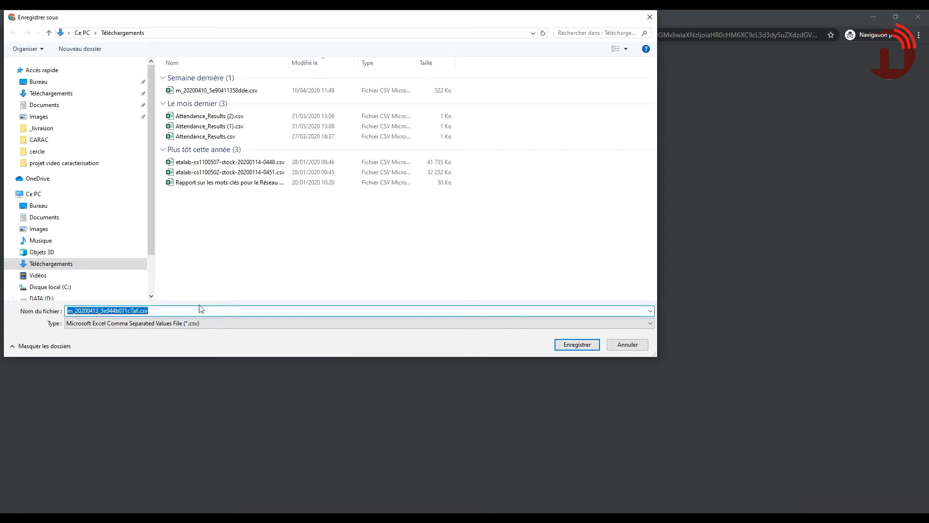
left_click(581, 352)
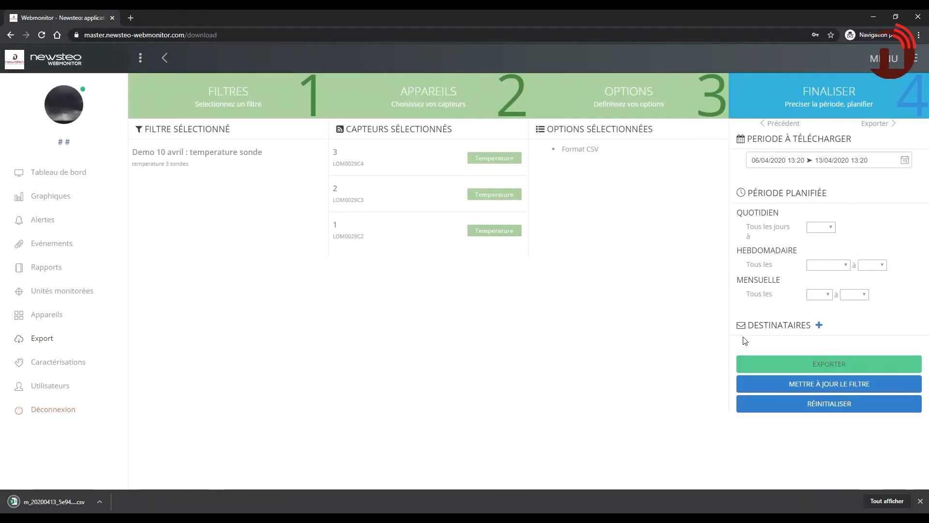
left_click(61, 499)
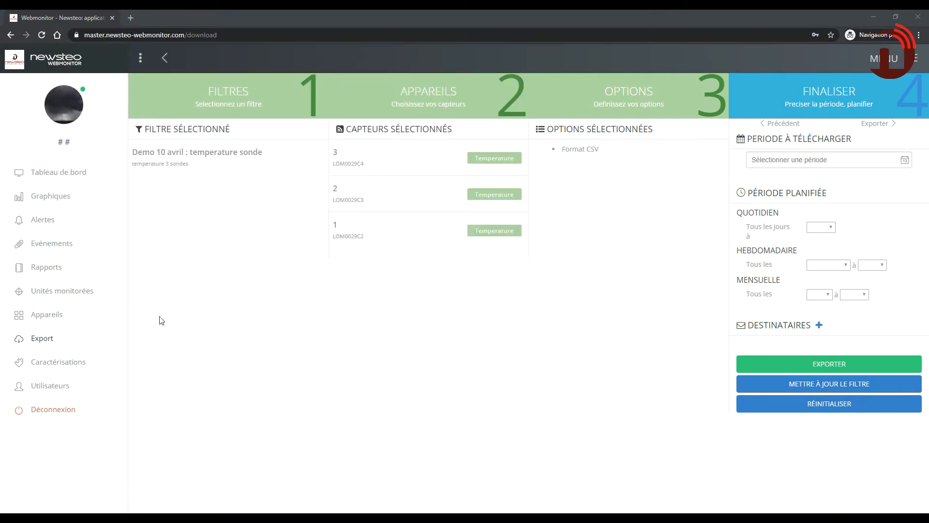
Start a report without a filter and include the Temperature sensors of devices 8, 4 and 2
left_click(45, 272)
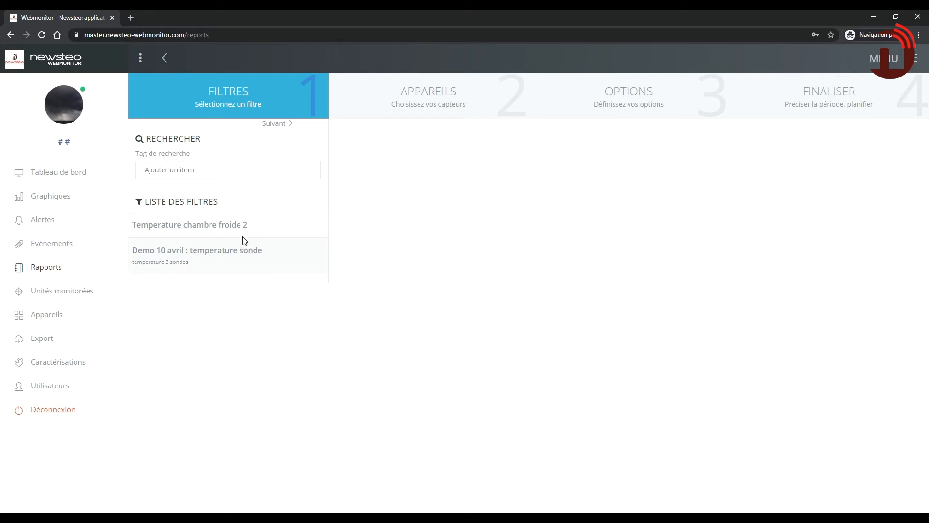
left_click(282, 129)
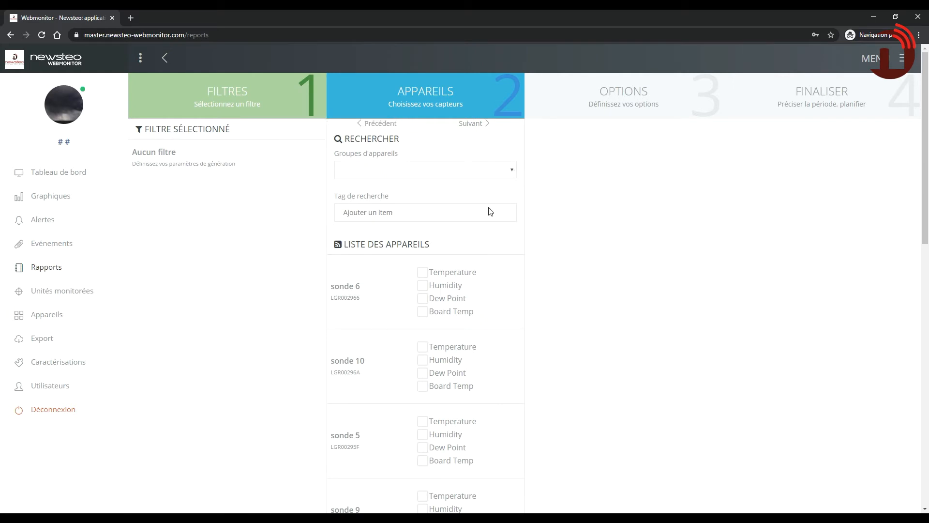
scroll(500, 282, "down", 3)
scroll(501, 283, "down", 4)
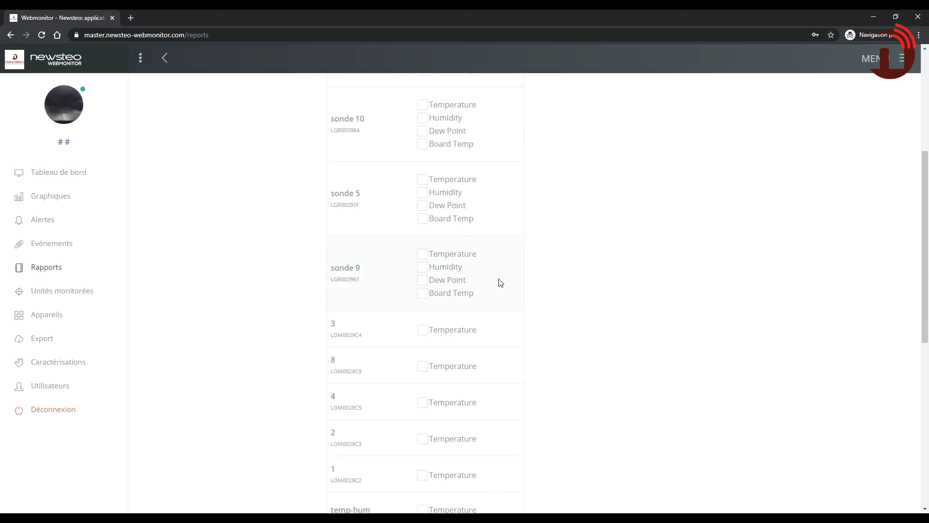
left_click(422, 271)
left_click(424, 307)
left_click(426, 343)
scroll(455, 318, "up", 7)
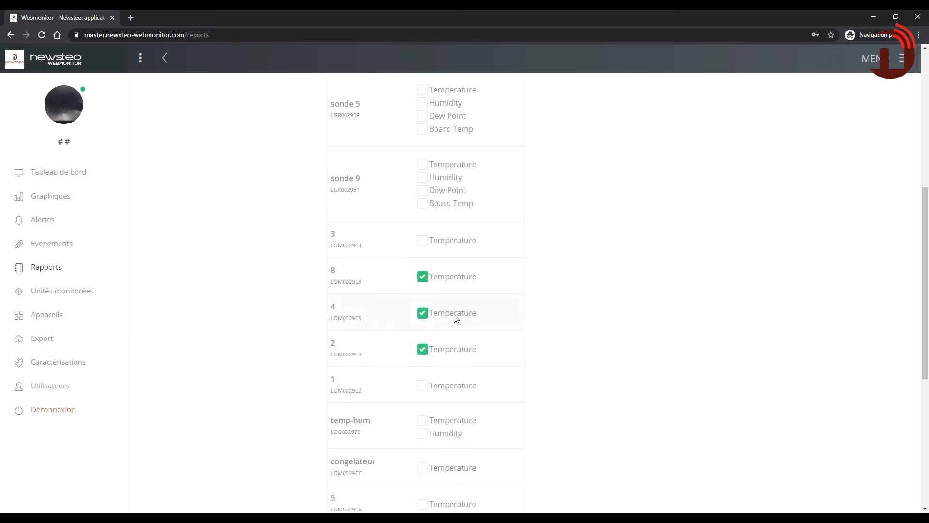
left_click(480, 124)
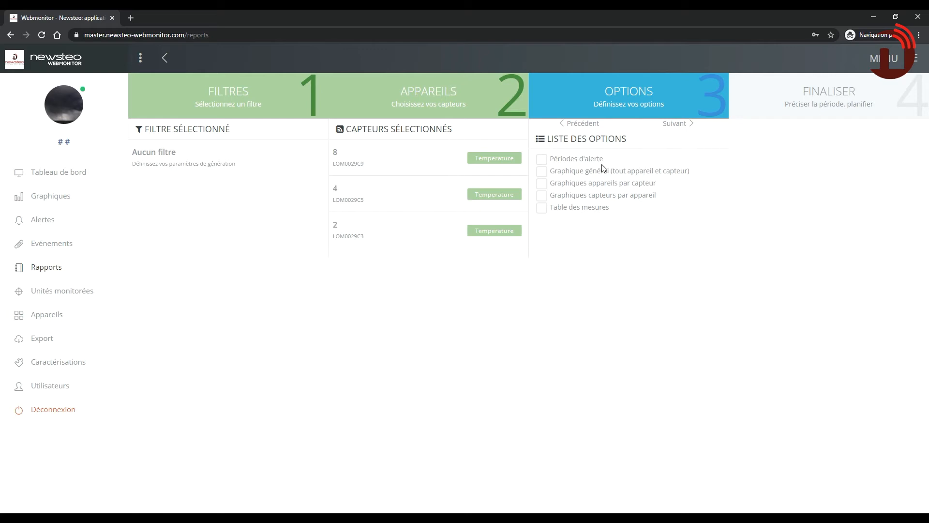
Include Table des mesures and Périodes d'alerte in the report options and proceed to finalising
left_click(542, 209)
left_click(604, 163)
left_click(679, 124)
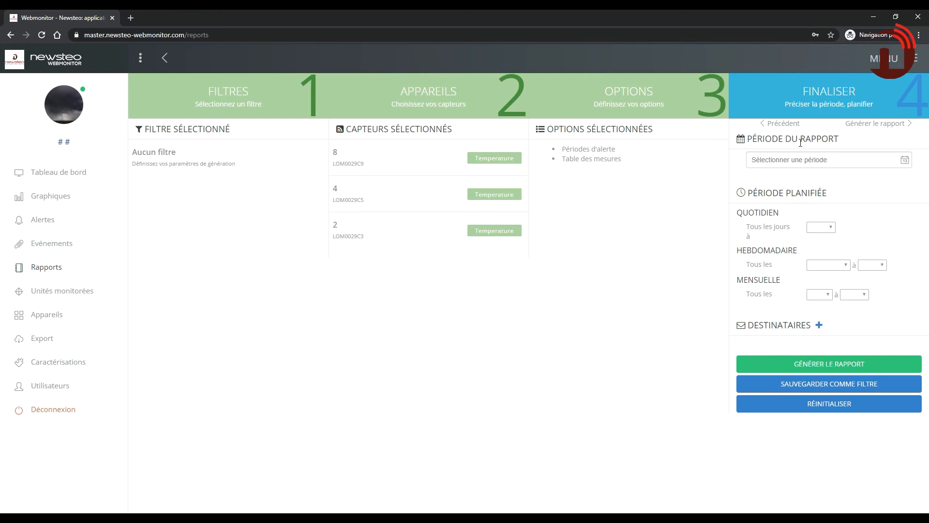
Set the report period to today and generate the report
left_click(830, 165)
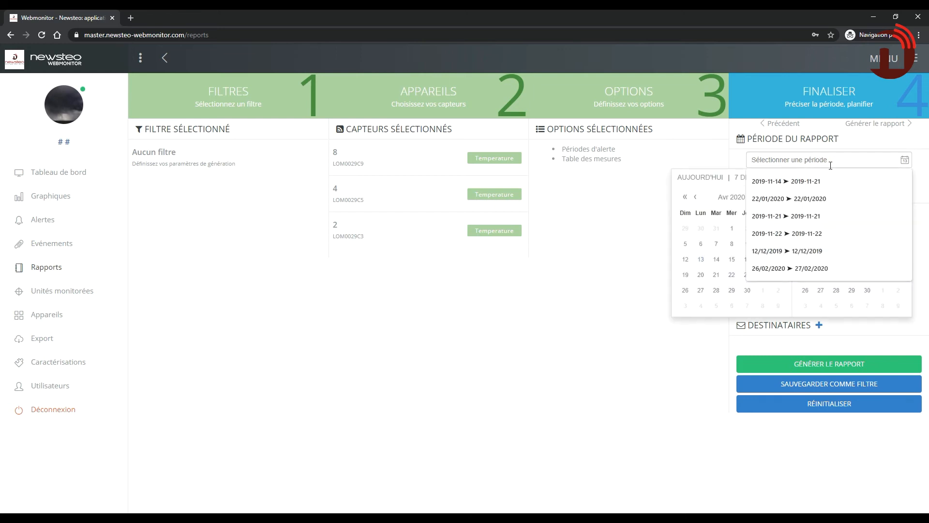
left_click(707, 179)
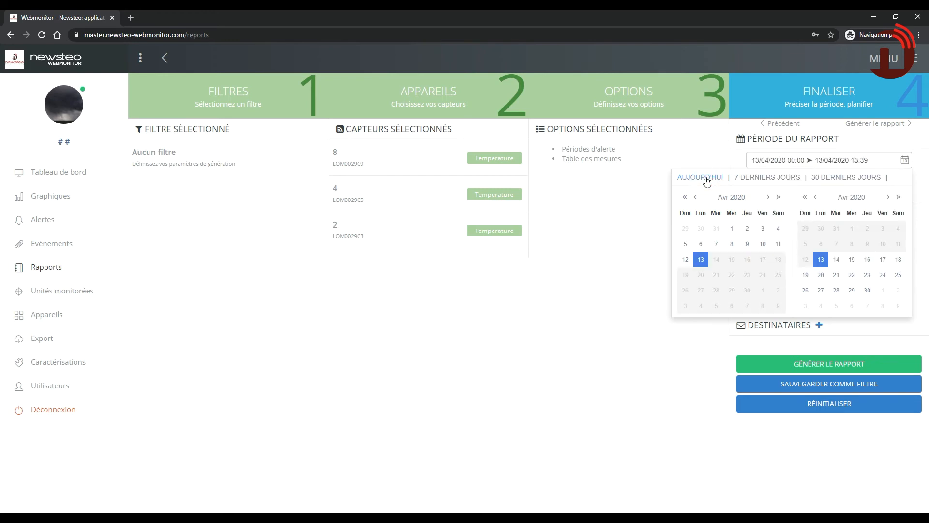
left_click(886, 140)
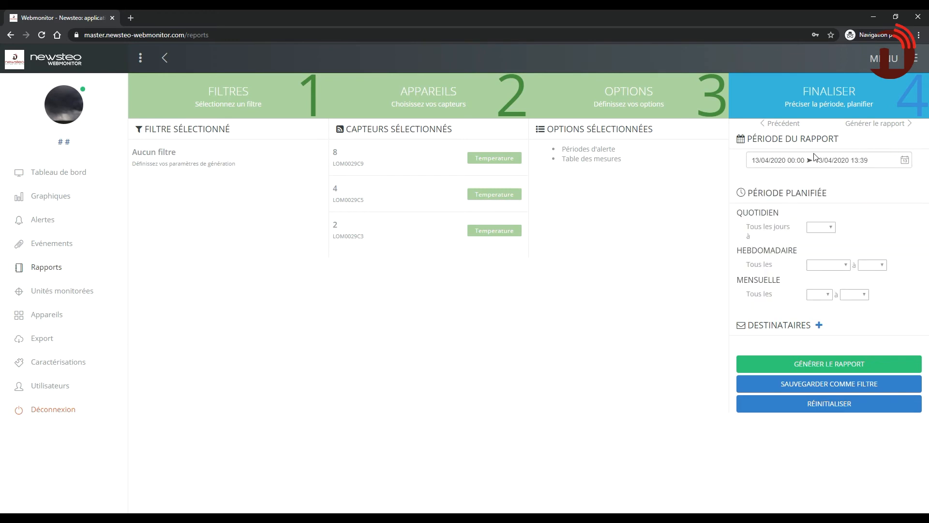
left_click(845, 365)
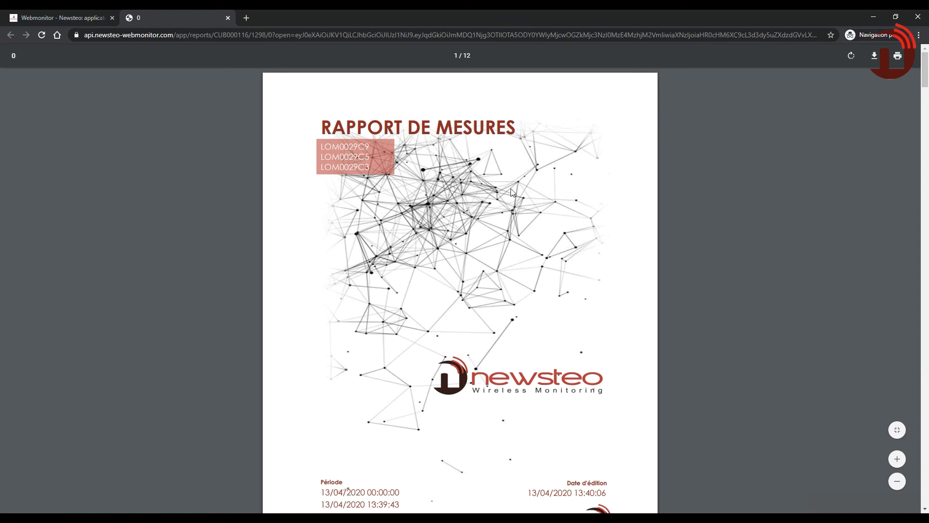
Look through the generated PDF report's logger summaries and the temperature measurement tables for each device
scroll(522, 199, "down", 9)
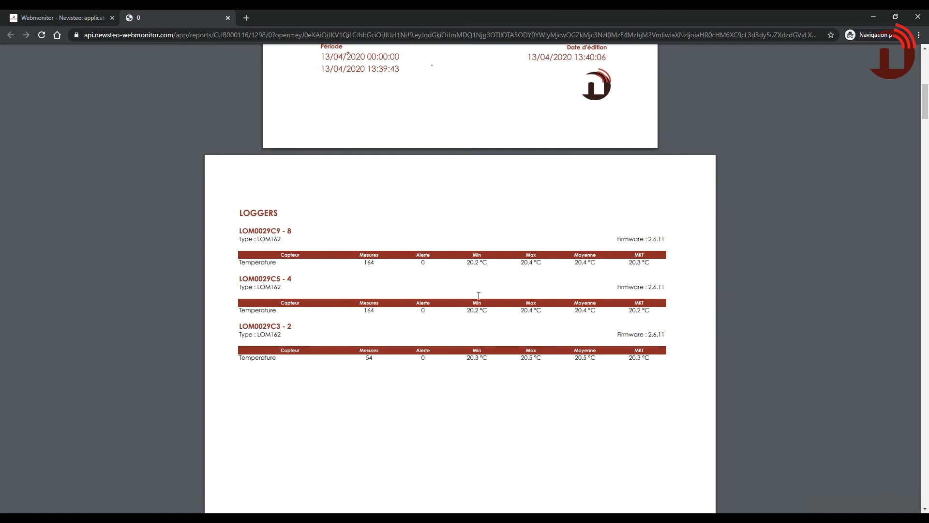
scroll(610, 333, "down", 5)
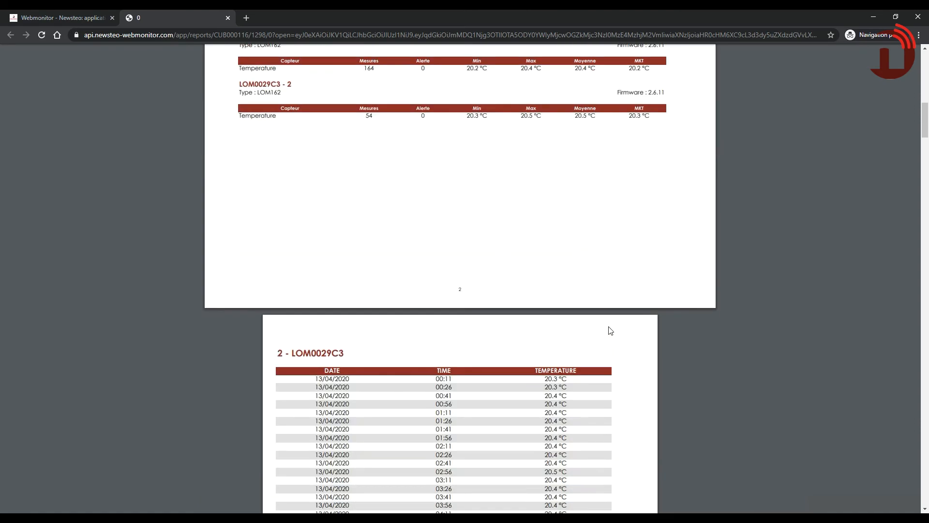
scroll(610, 332, "down", 20)
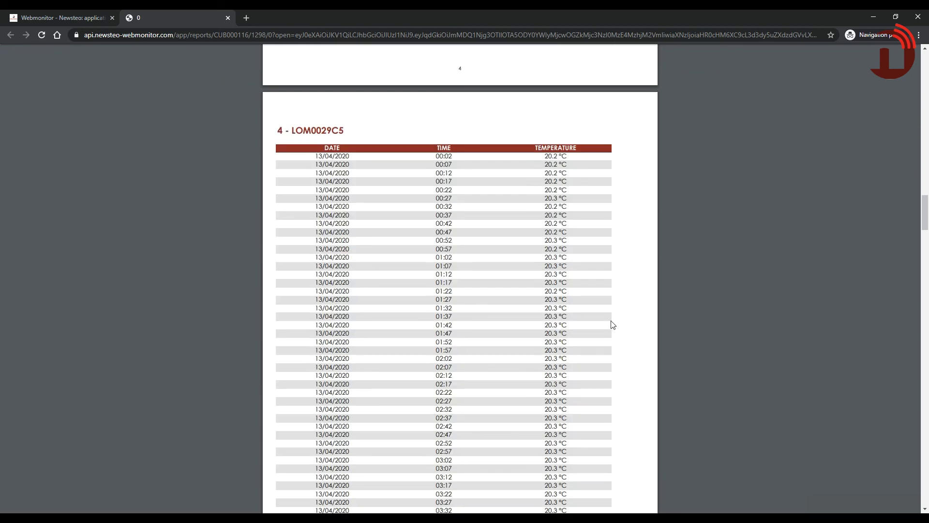
scroll(614, 323, "down", 20)
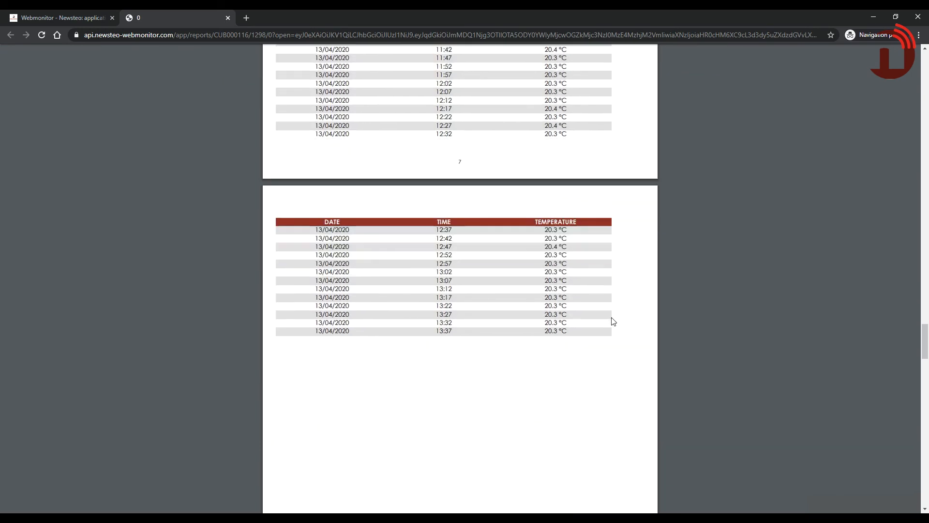
scroll(613, 322, "down", 6)
Return to the report setup and schedule the report weekly on Dimanche at 23:00
left_click(75, 20)
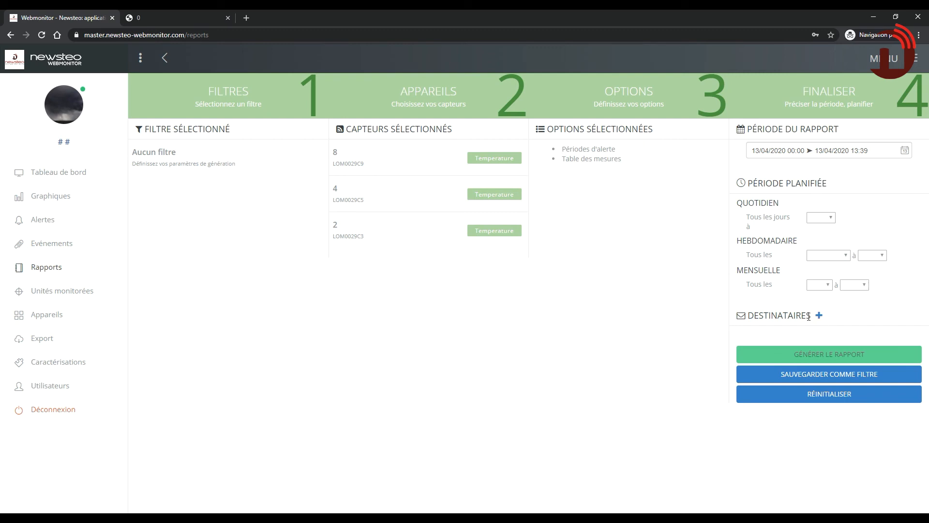
left_click(837, 256)
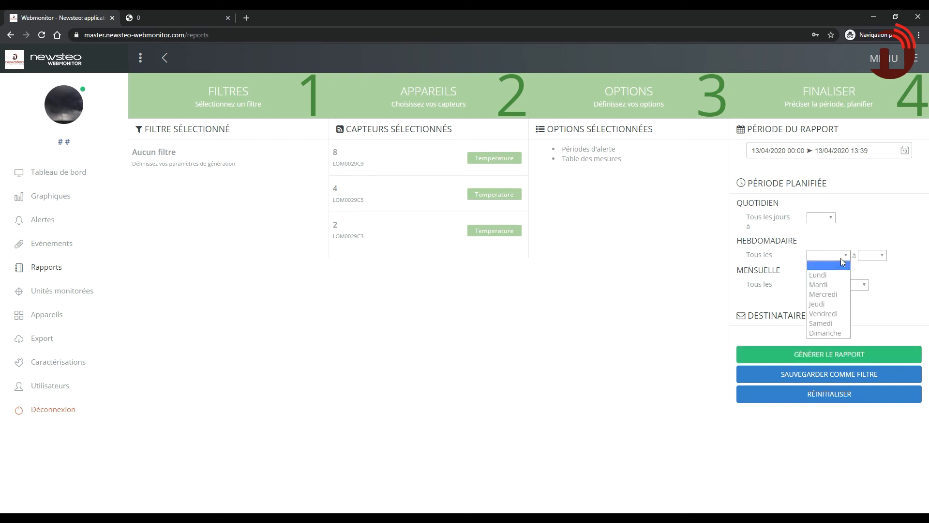
left_click(836, 333)
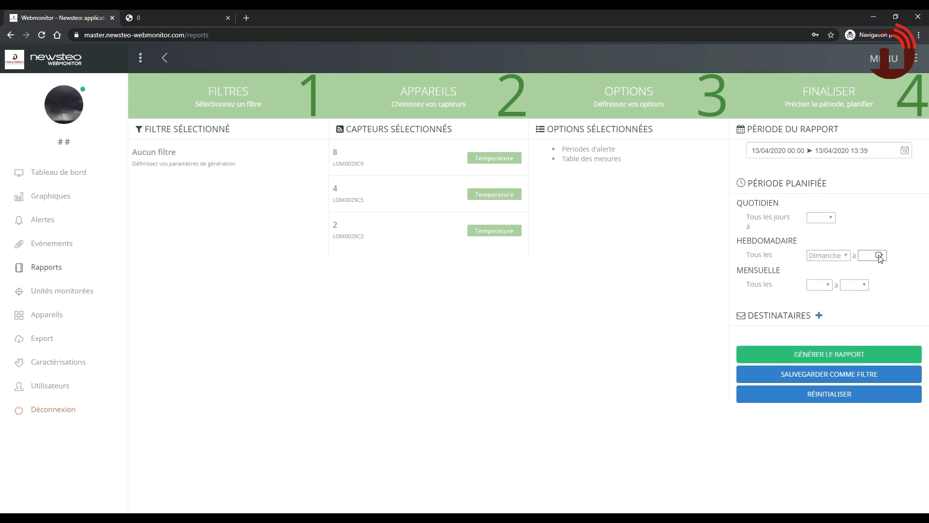
left_click(879, 255)
left_click(893, 368)
left_click(880, 255)
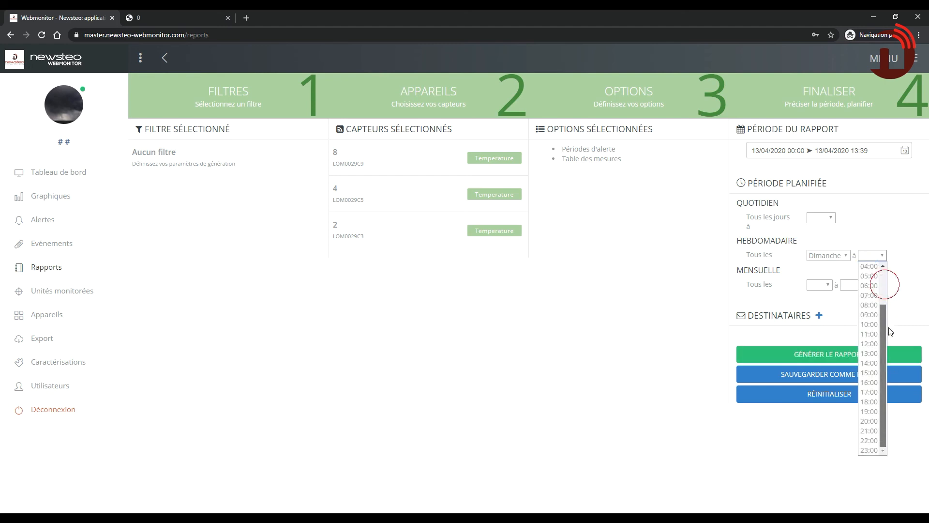
left_click(869, 450)
Add the visu user as the report's recipient and generate the report
left_click(819, 315)
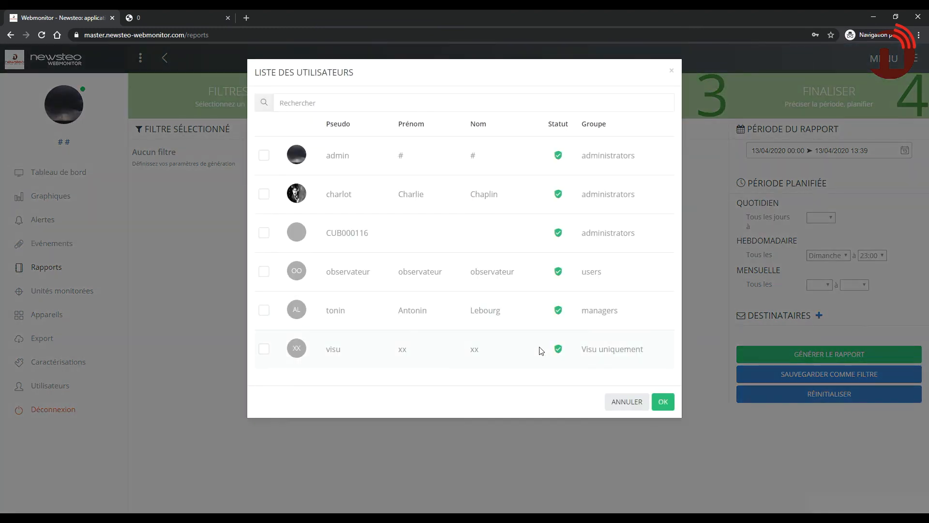
left_click(264, 350)
left_click(663, 402)
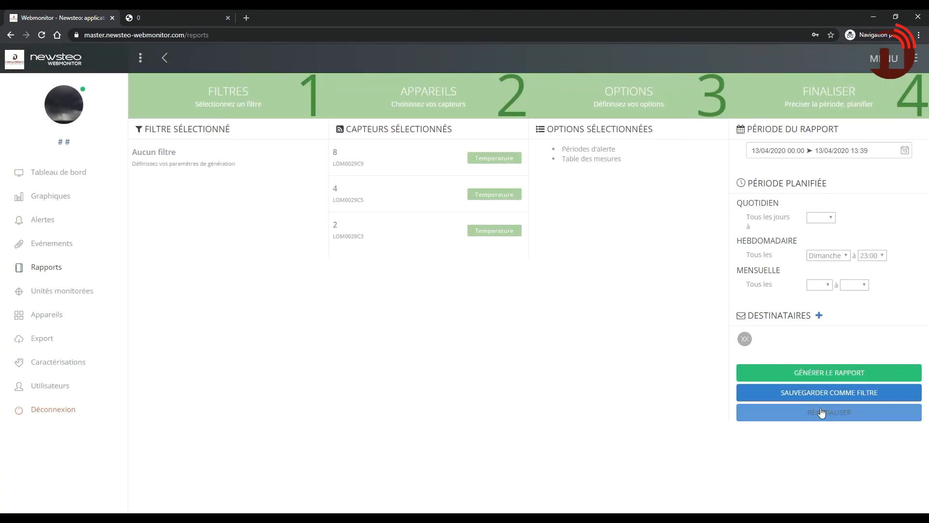
left_click(847, 377)
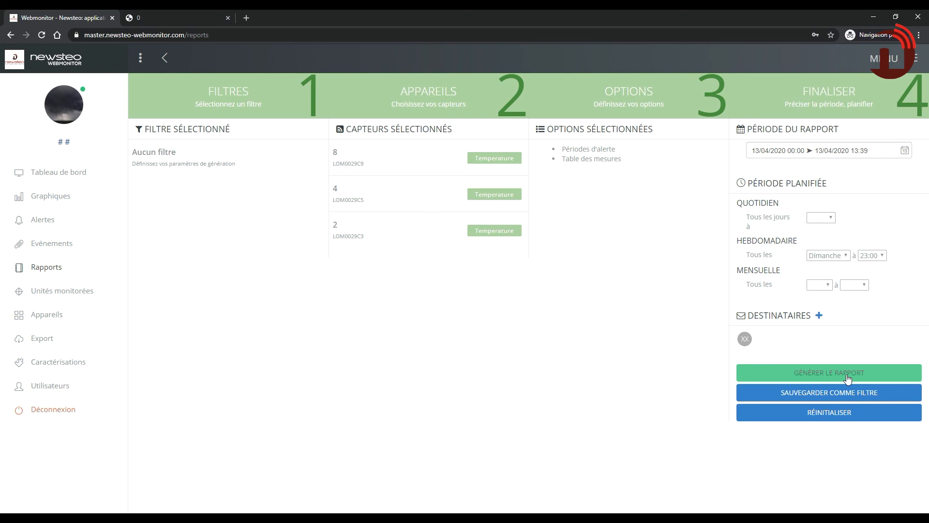
left_click(848, 379)
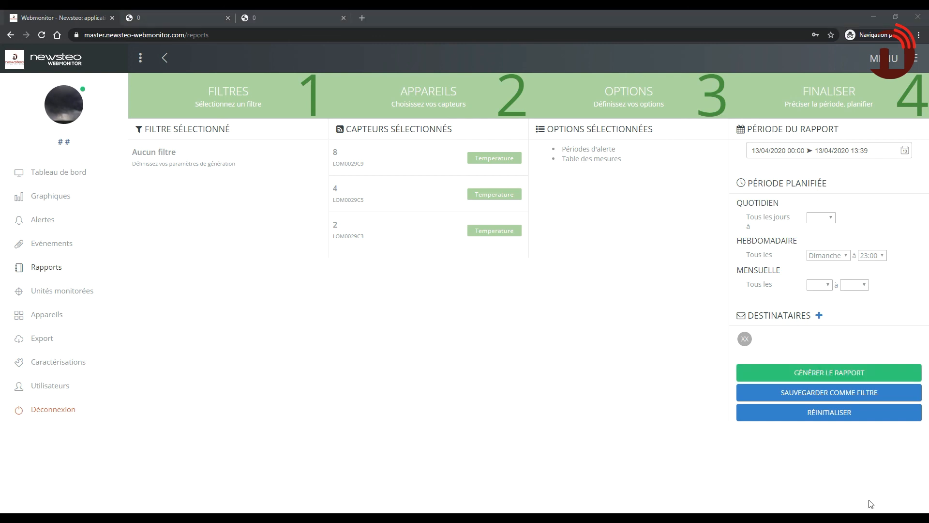